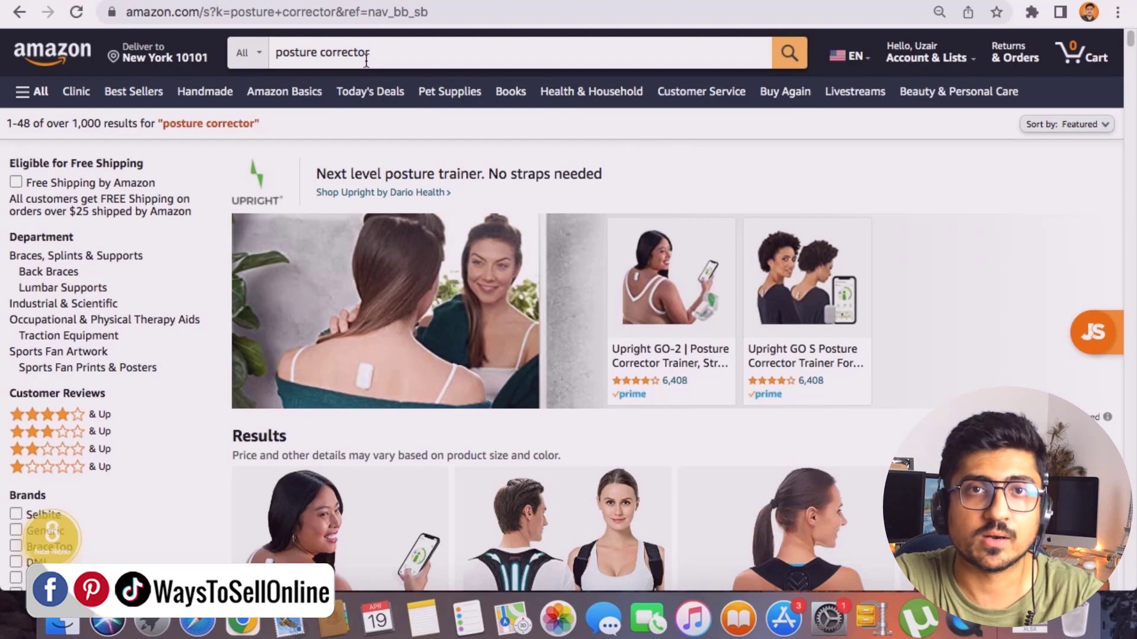
Open the Best Seller back brace and the Leramed posture corrector from the search results in new tabs.
scroll(948, 293, down, 5)
scroll(948, 293, down, 10)
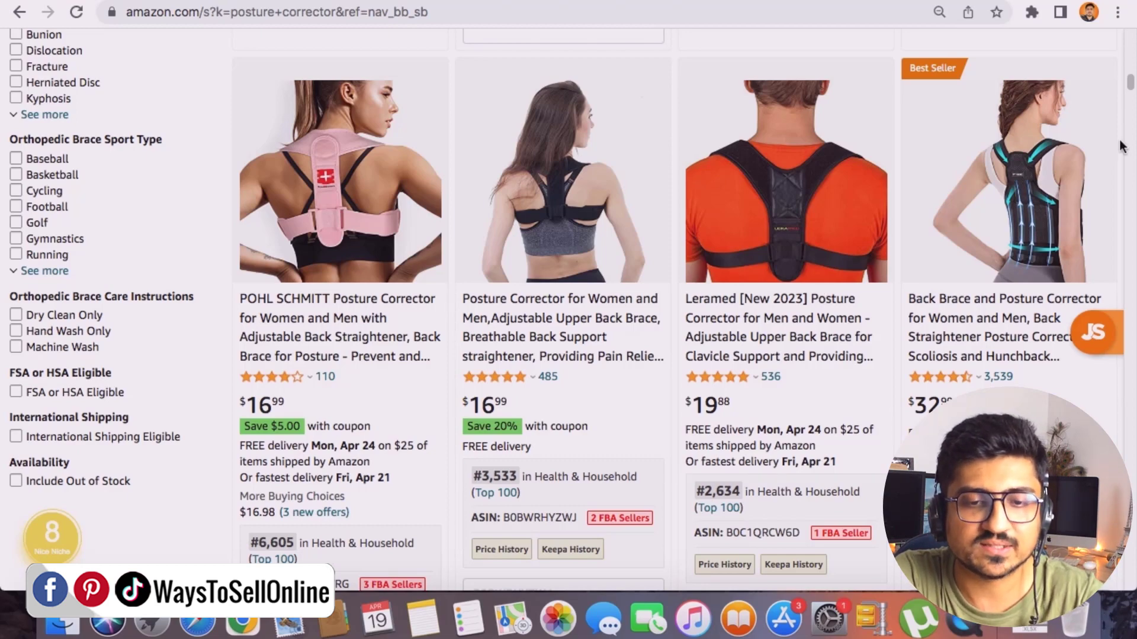
mouse_move(1027, 201)
right_click(1005, 177)
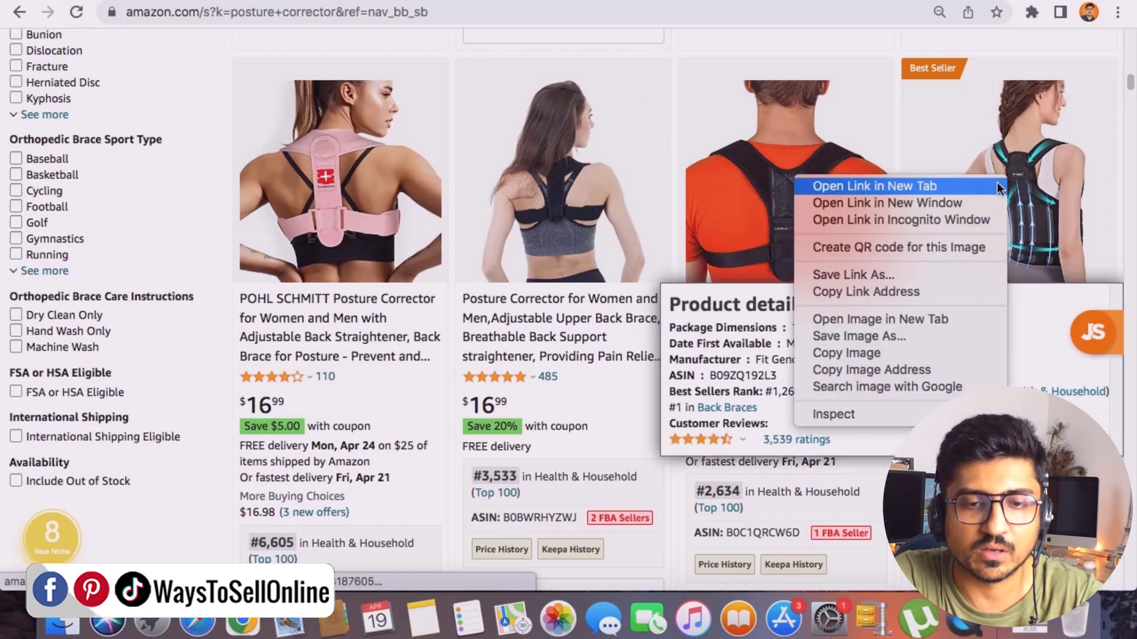
click(822, 164)
right_click(810, 153)
click(828, 164)
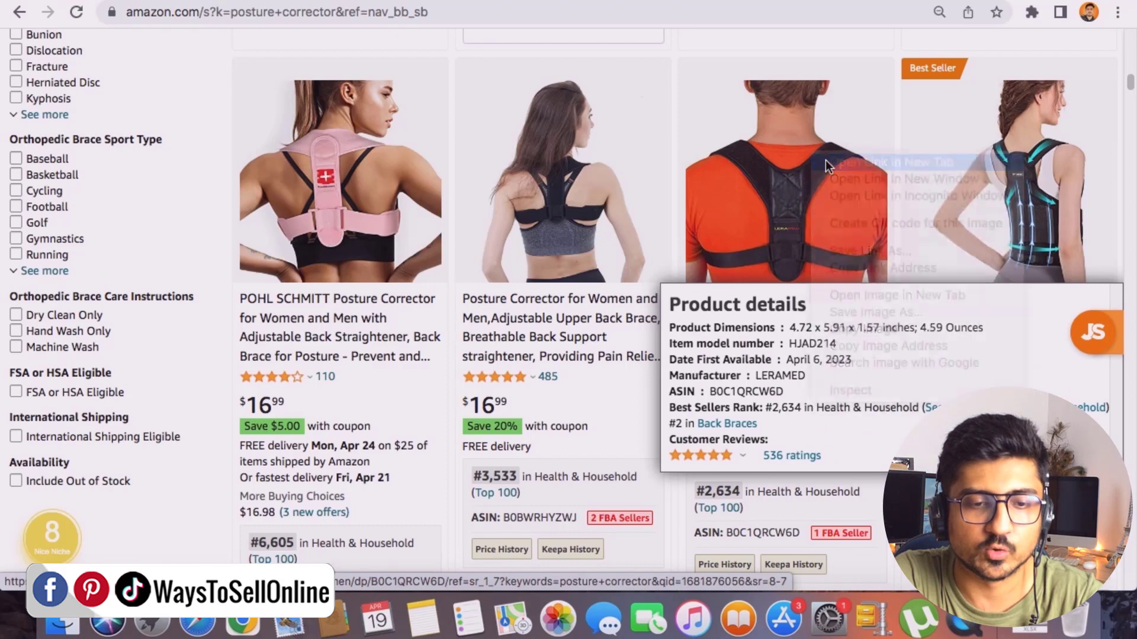
Check the Leramed item's sales rank, and examine the Product details section on the Fit Geno back brace's page.
mouse_move(935, 69)
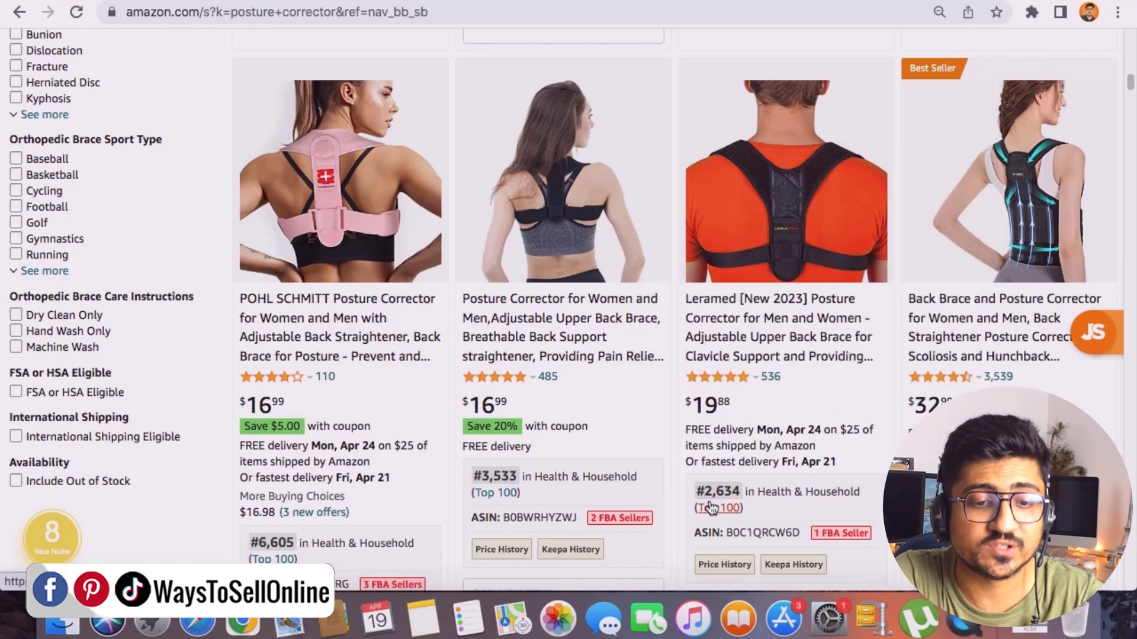
drag(697, 492, 740, 492)
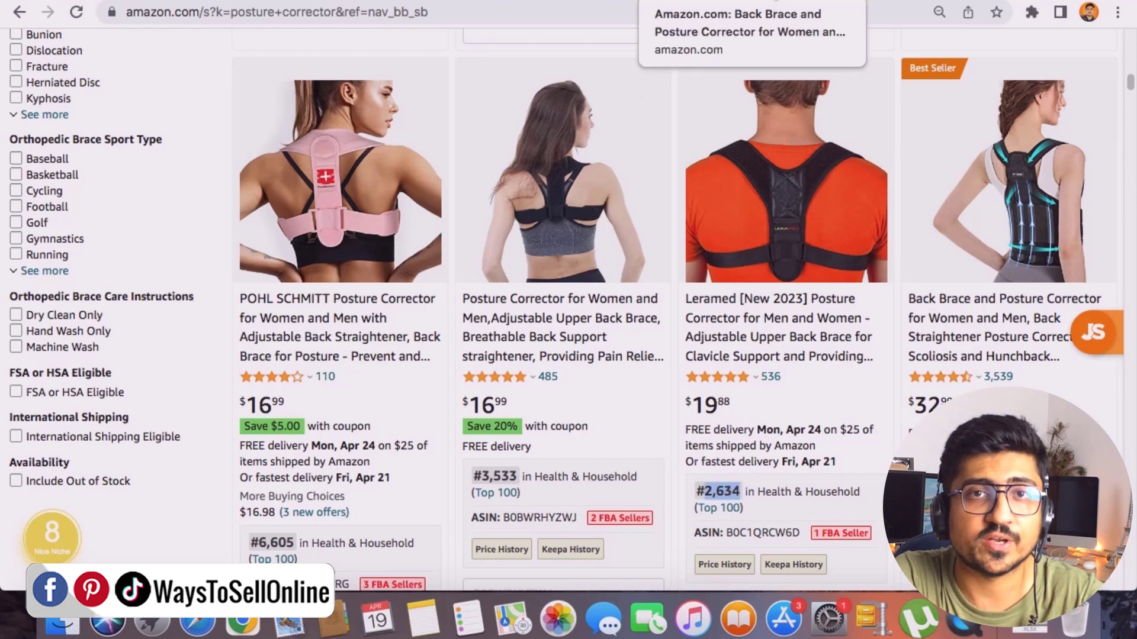
click(710, 0)
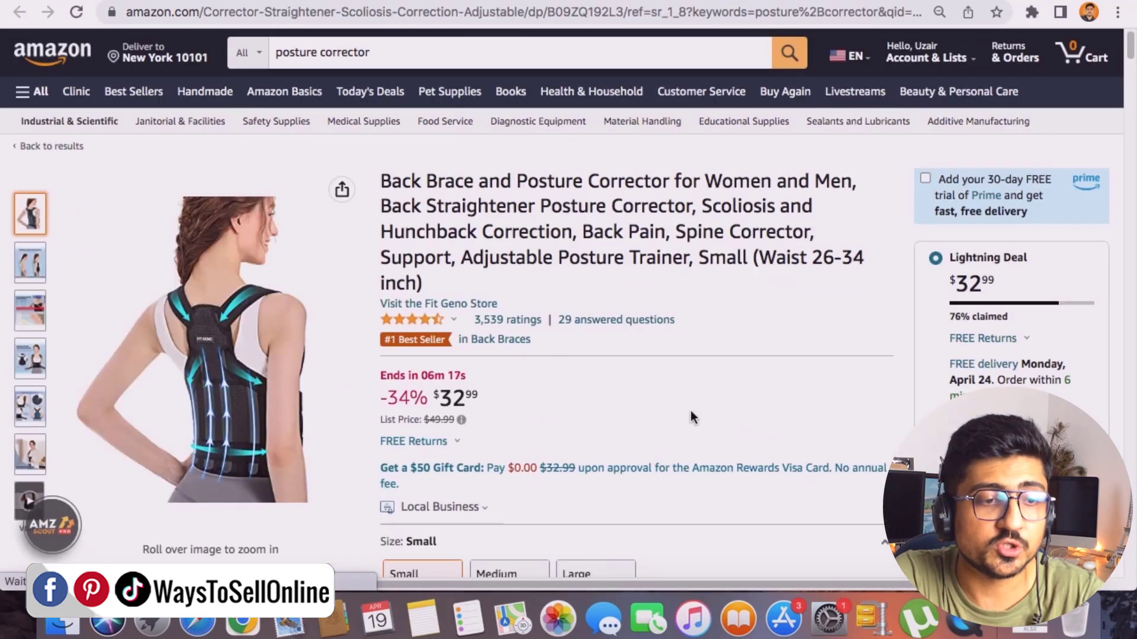
scroll(724, 419, down, 2)
scroll(725, 423, down, 15)
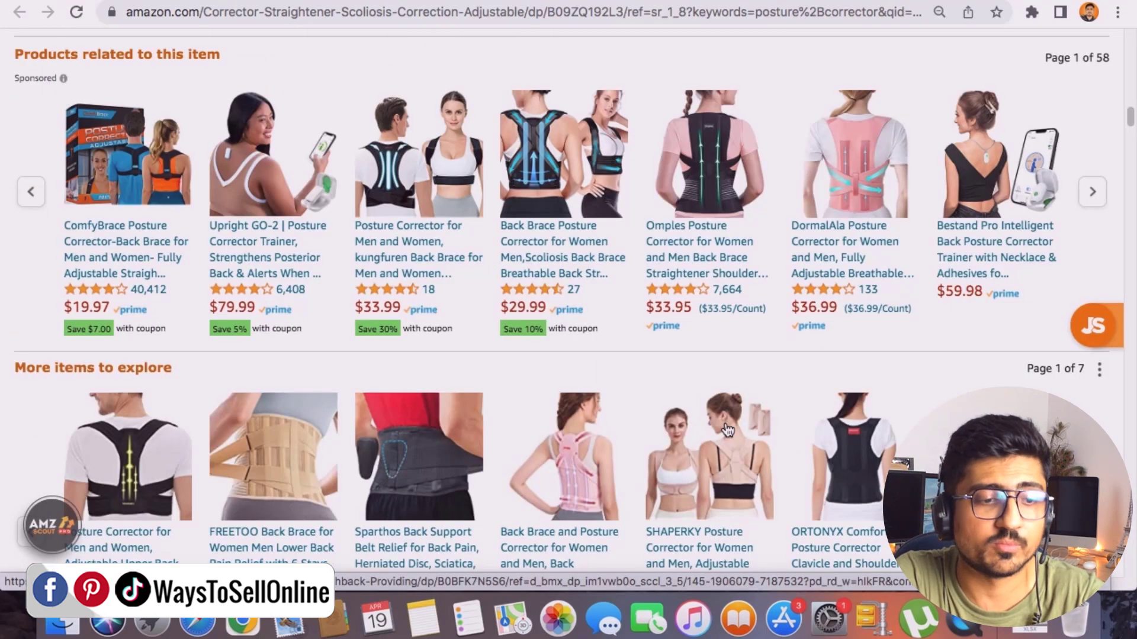
scroll(728, 430, up, 10)
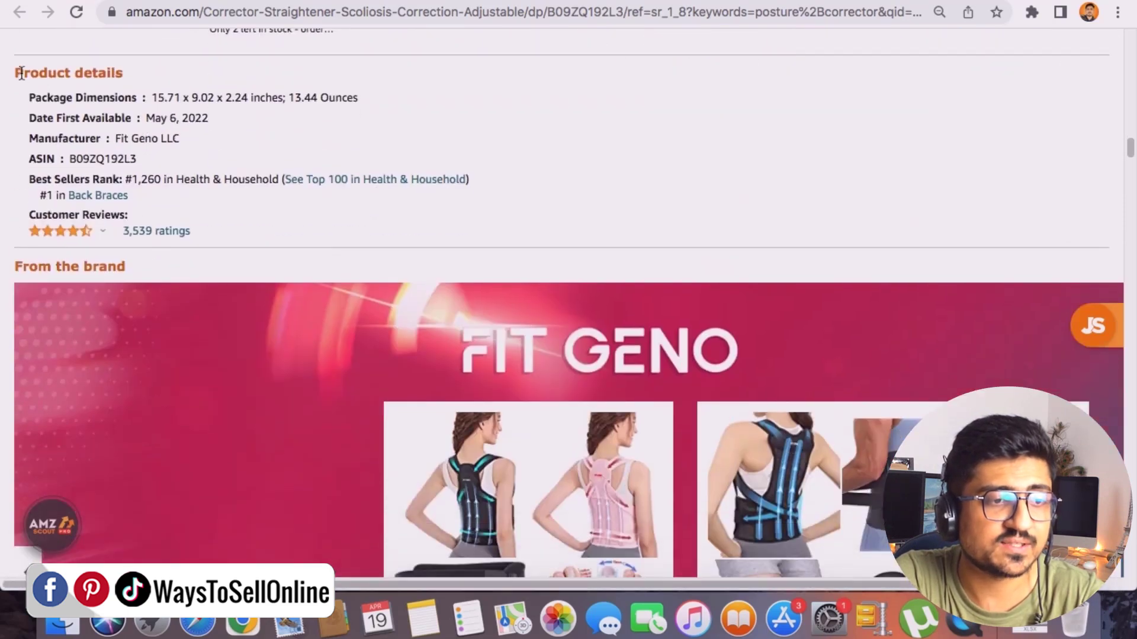
drag(15, 71, 247, 224)
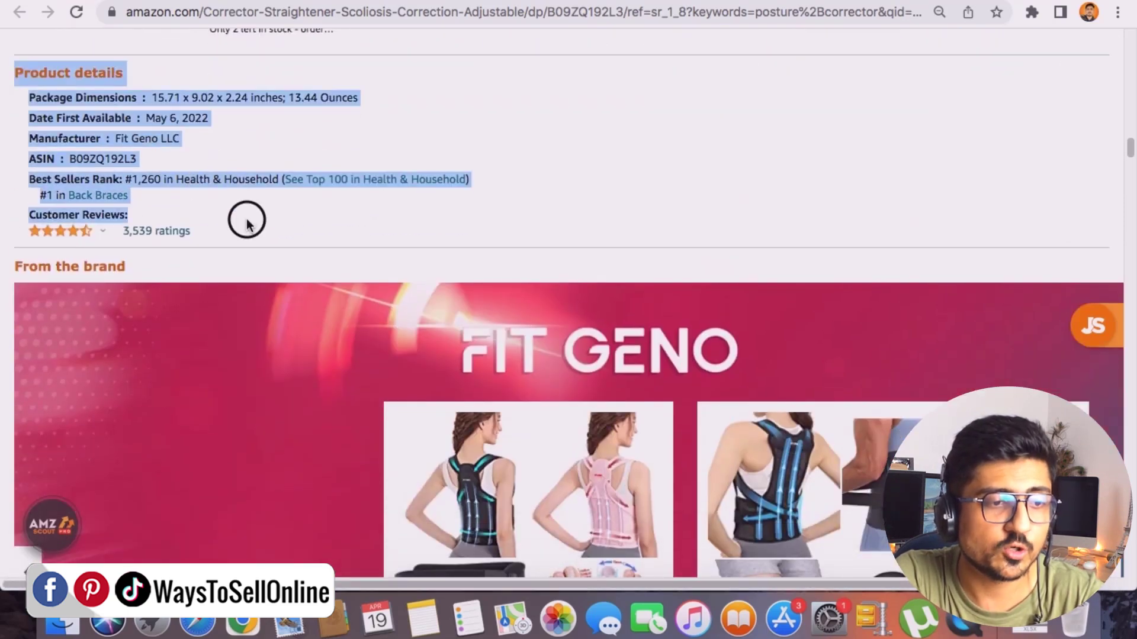
click(71, 180)
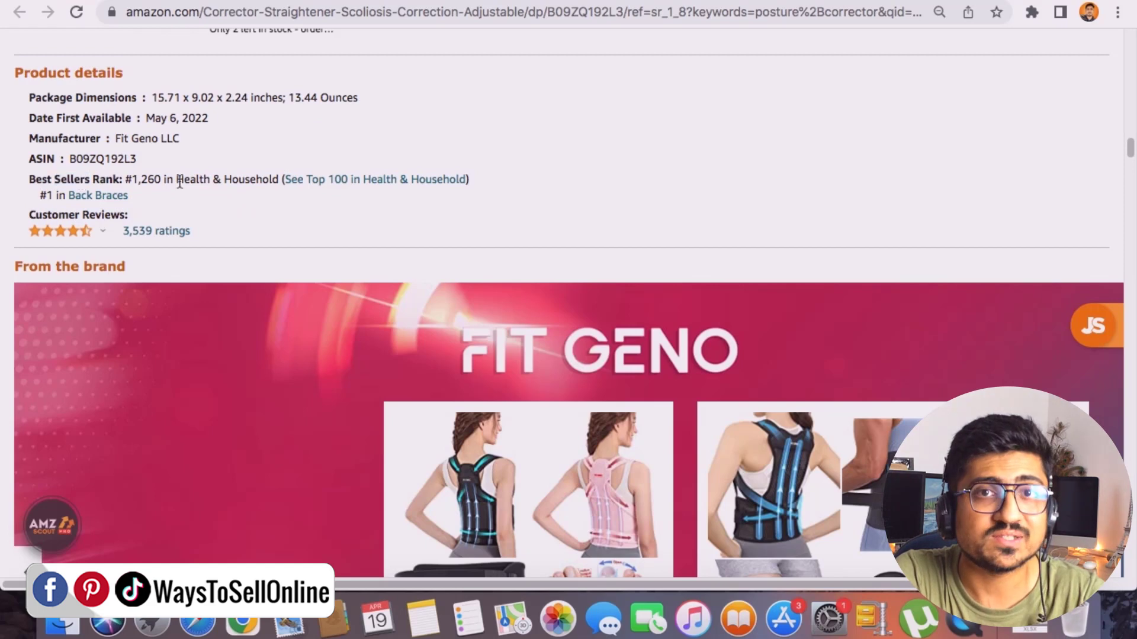
Examine the main category and subcategory in the back brace's Best Sellers Rank.
drag(178, 181, 273, 190)
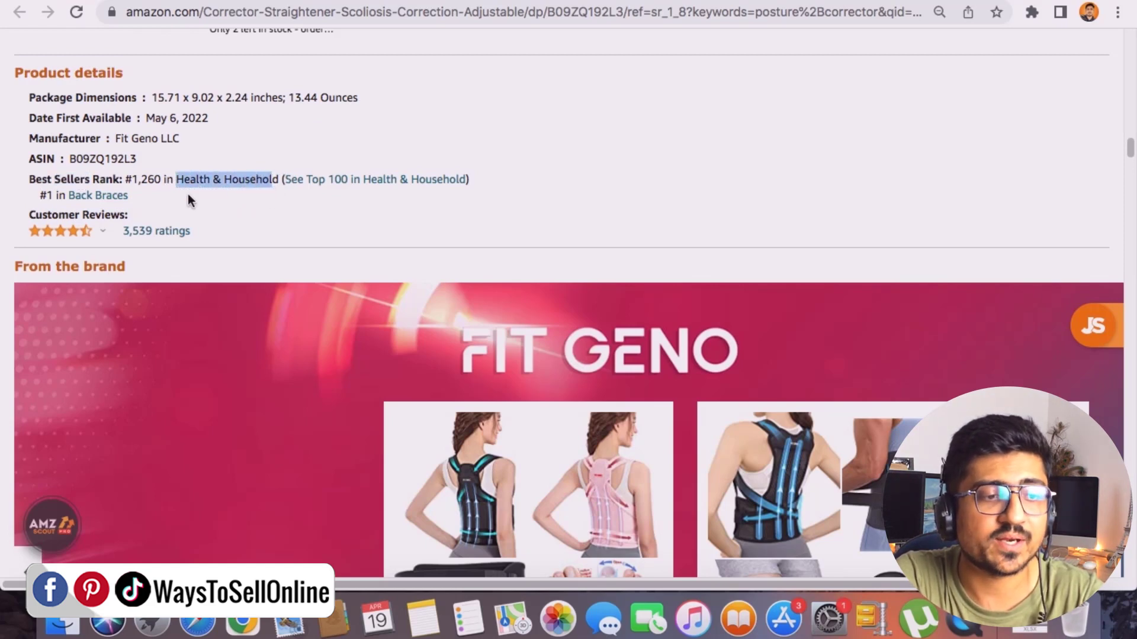
drag(128, 196, 68, 195)
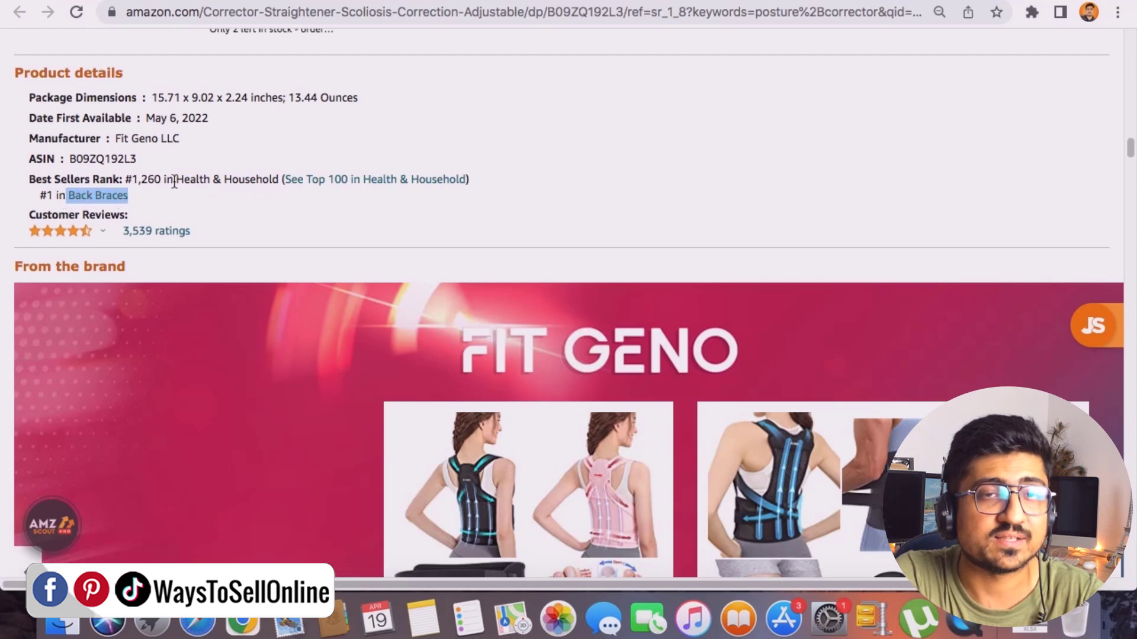
drag(176, 180, 281, 186)
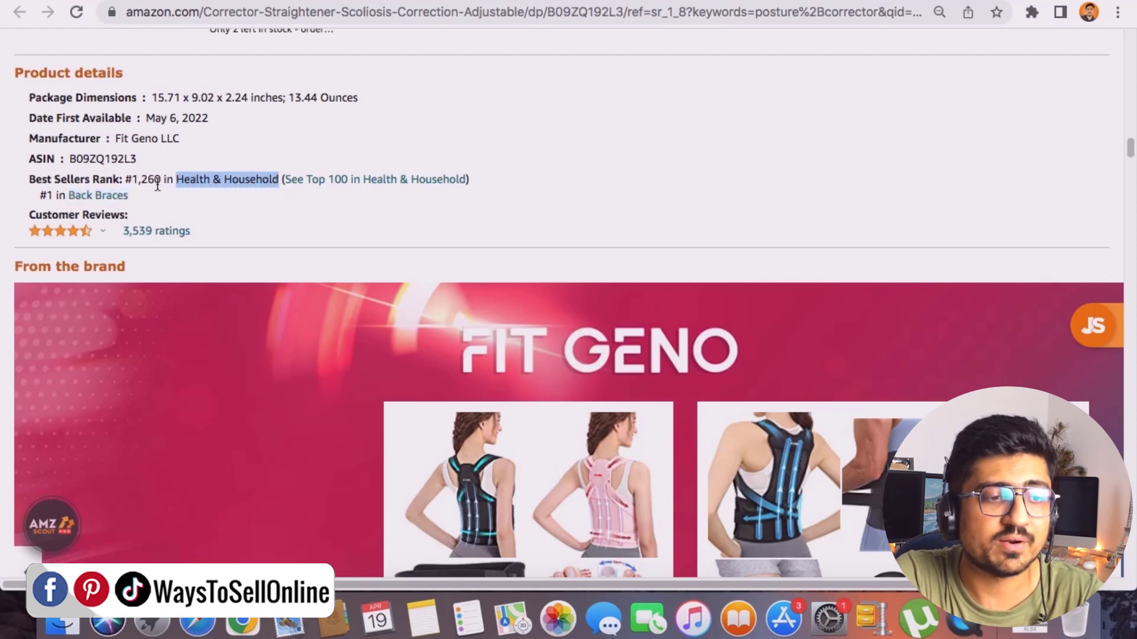
drag(131, 180, 169, 181)
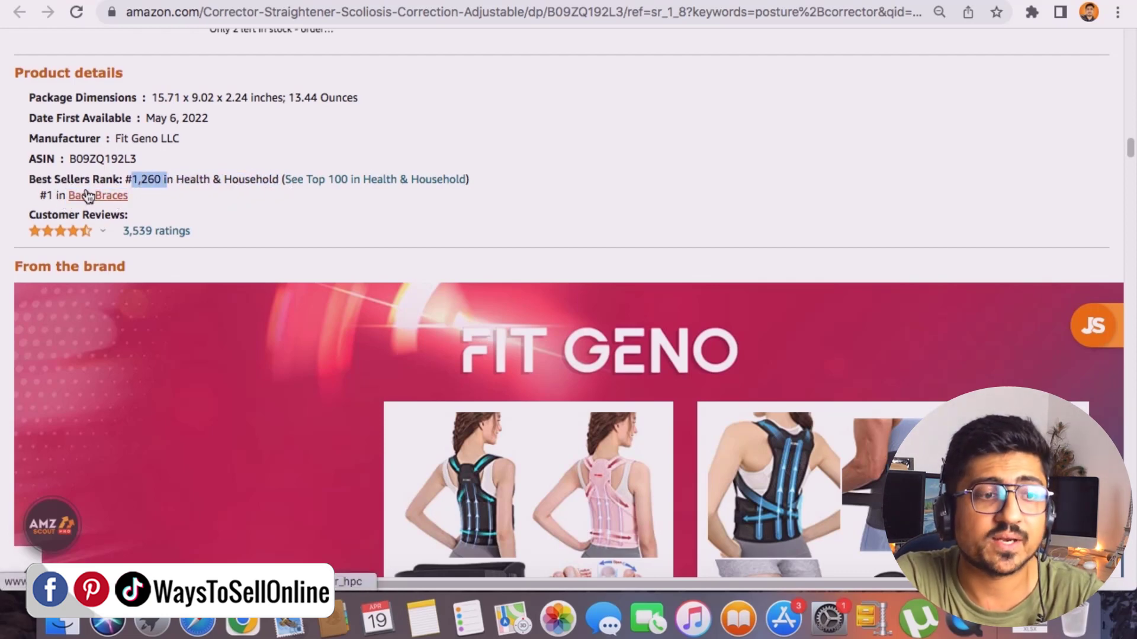
triple_click(39, 199)
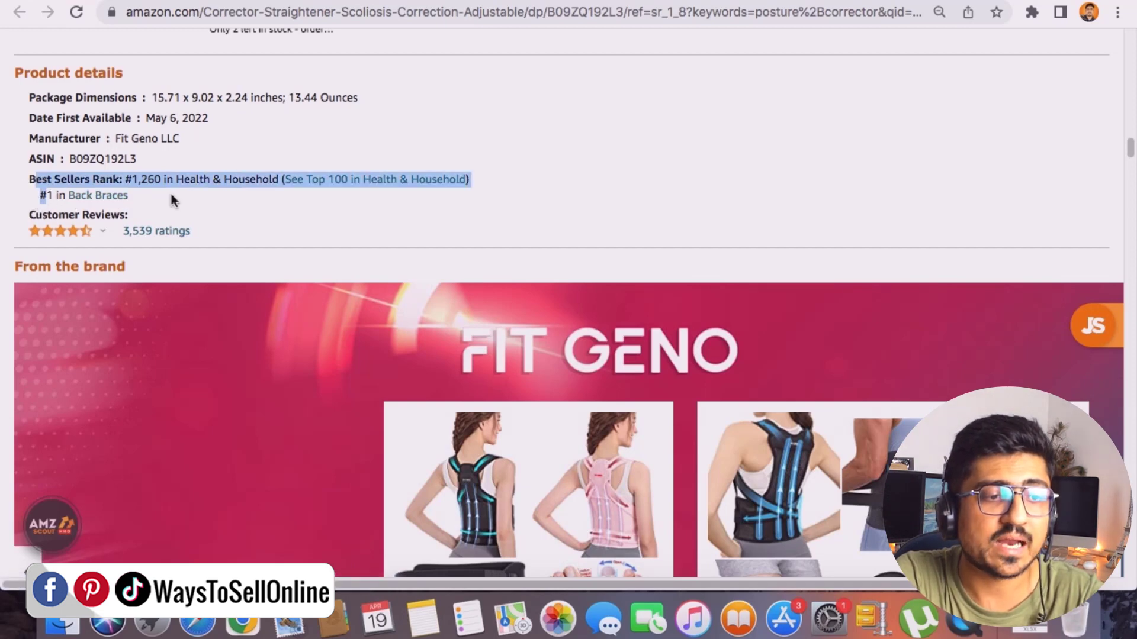
click(191, 196)
drag(175, 181, 262, 181)
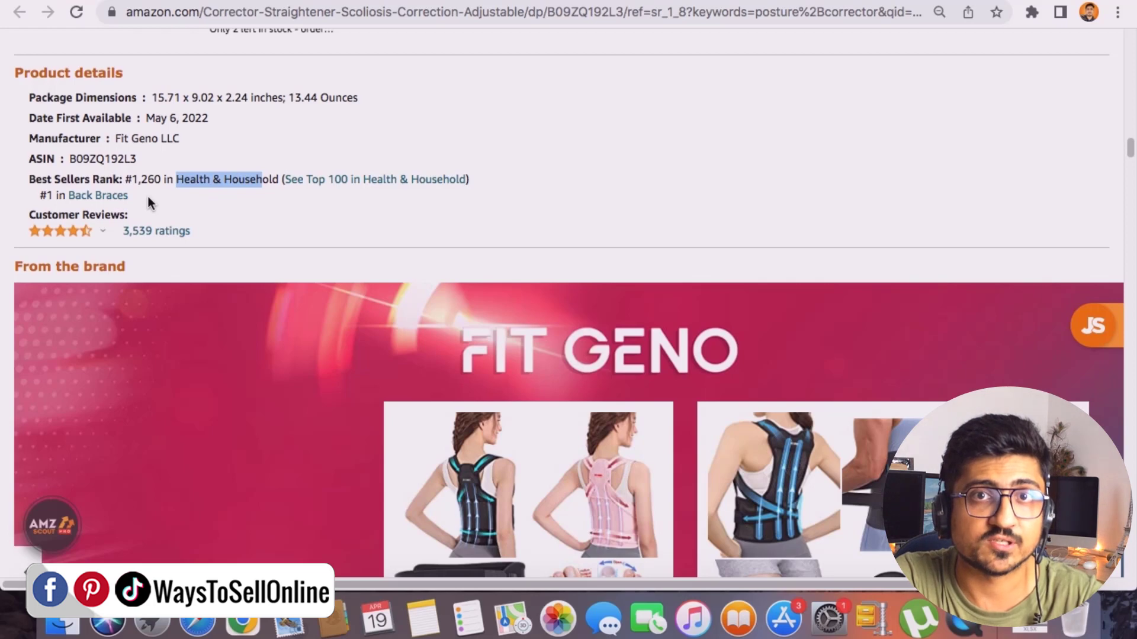
Open the Back Braces best-seller list and examine the category path from Any Department down to Back Braces.
click(112, 199)
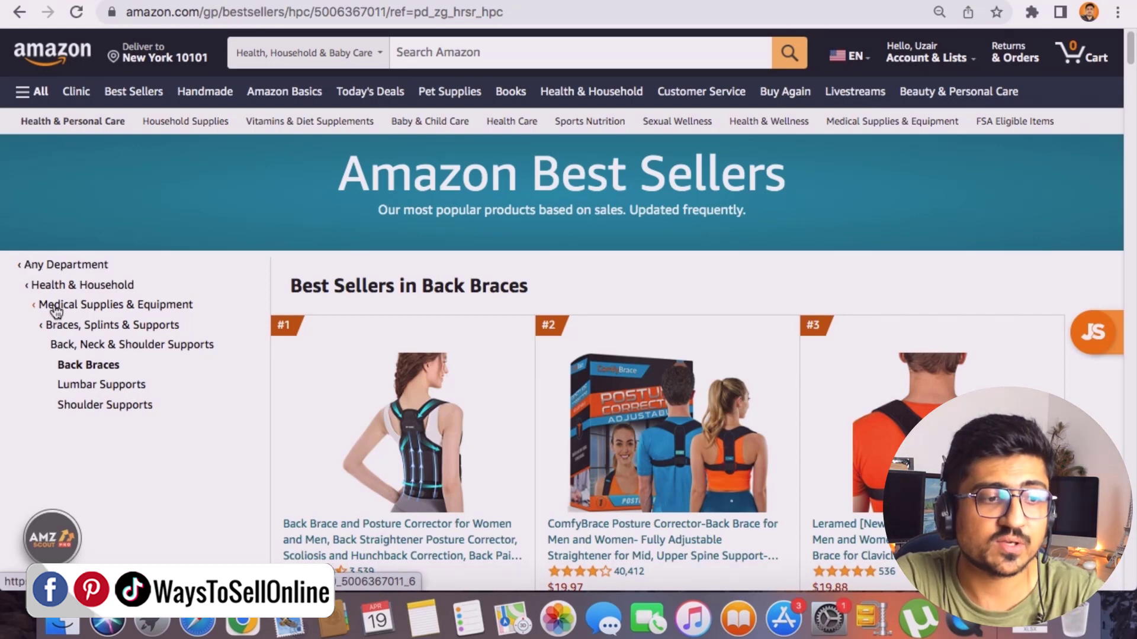
click(18, 264)
drag(18, 264, 117, 261)
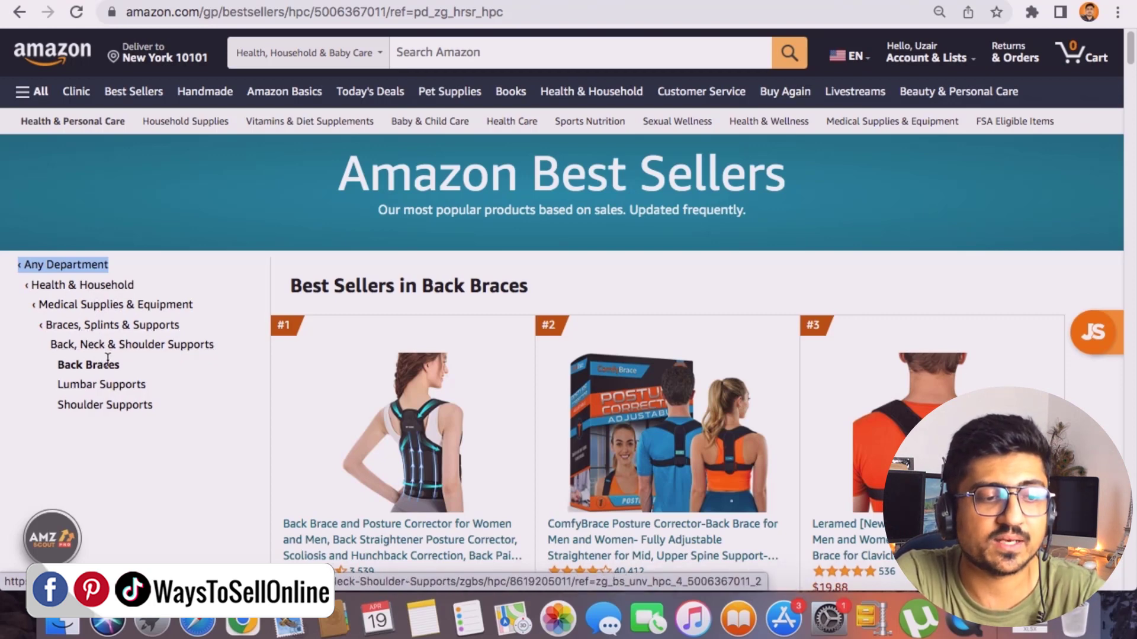
click(27, 306)
drag(28, 308, 184, 392)
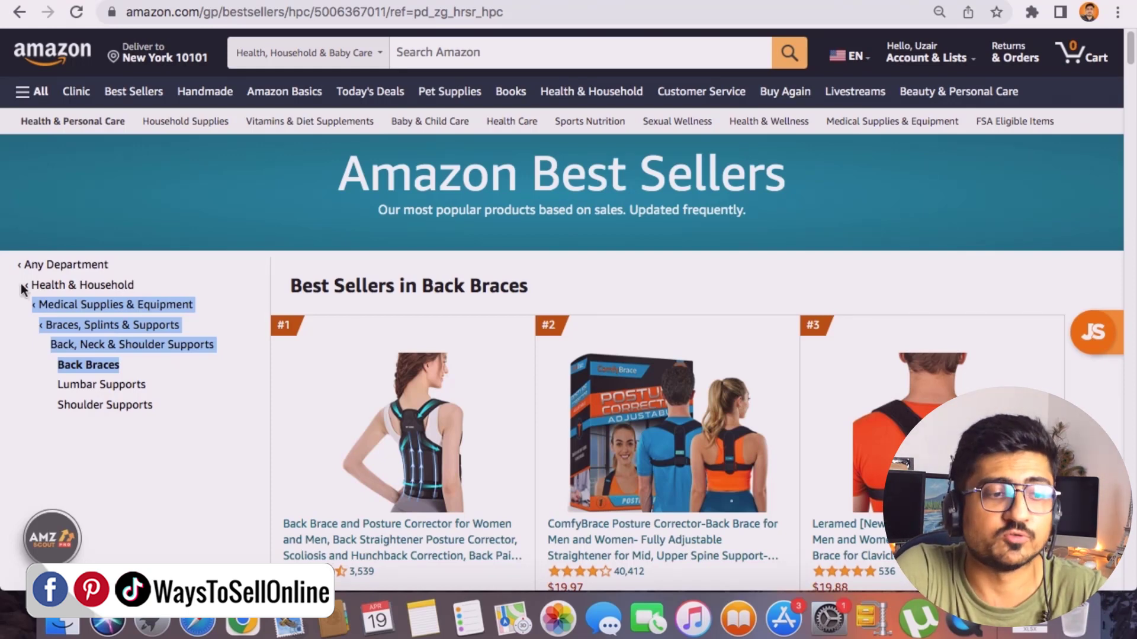
mouse_move(20, 284)
mouse_down()
mouse_move(47, 289)
mouse_move(137, 367)
mouse_up()
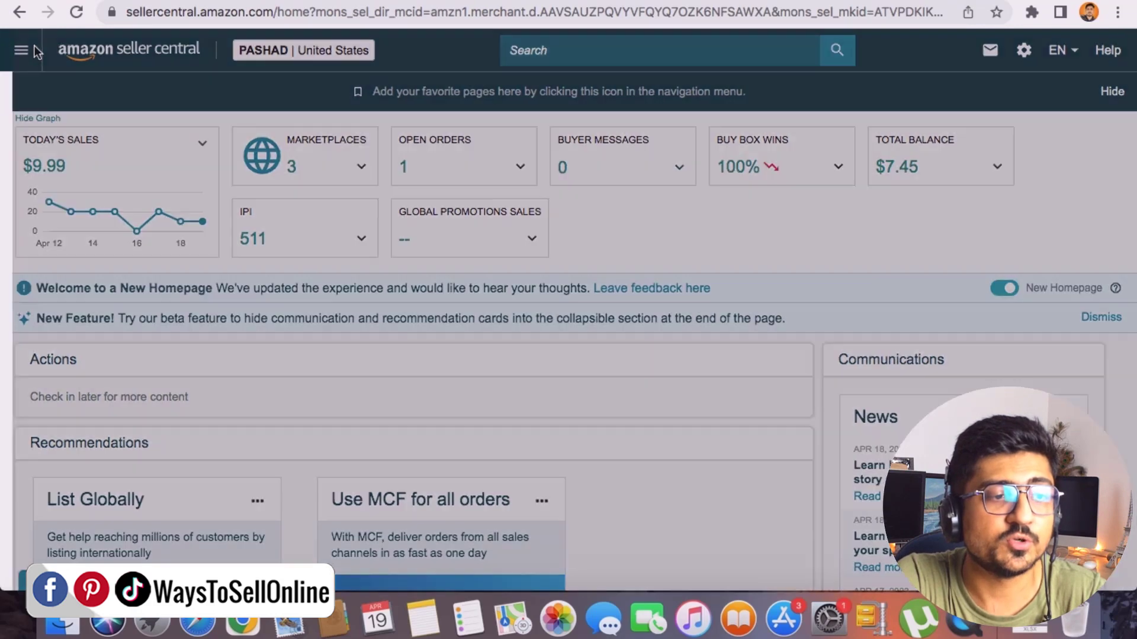
In Amazon Seller Central, open the Manage Inventory page and dismiss its guided tour.
click(29, 50)
mouse_move(61, 124)
click(337, 120)
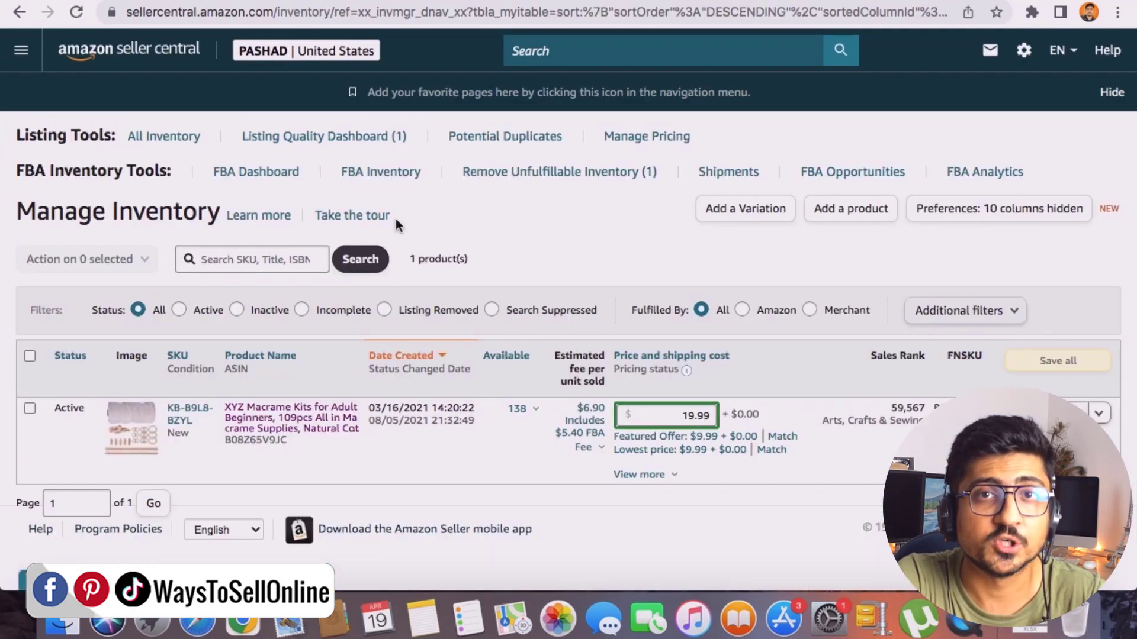
click(396, 219)
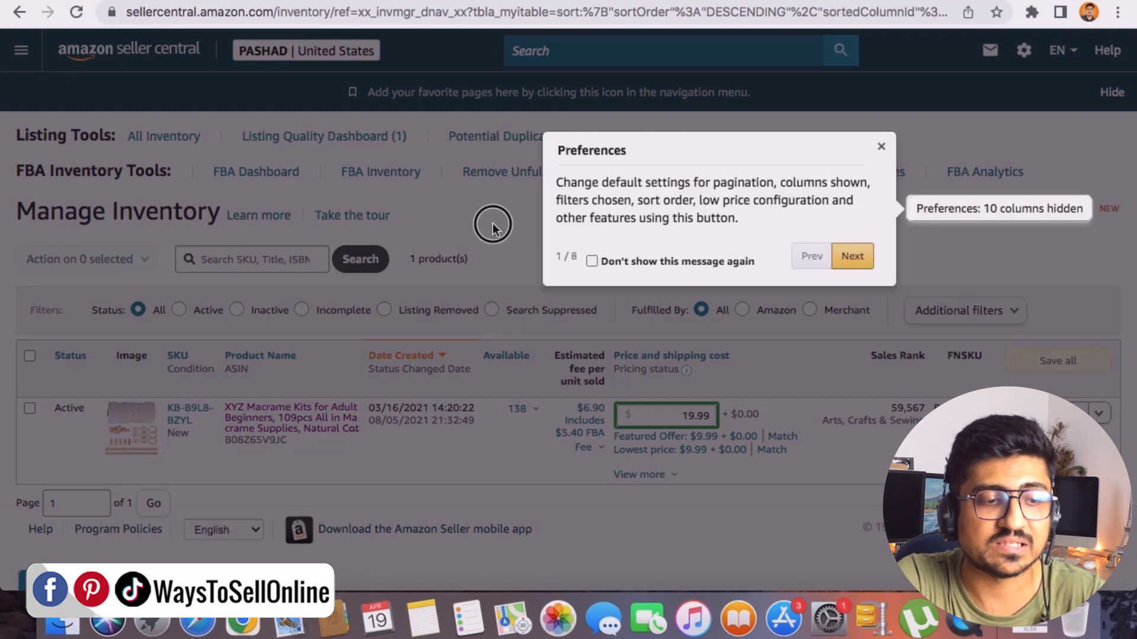
click(492, 223)
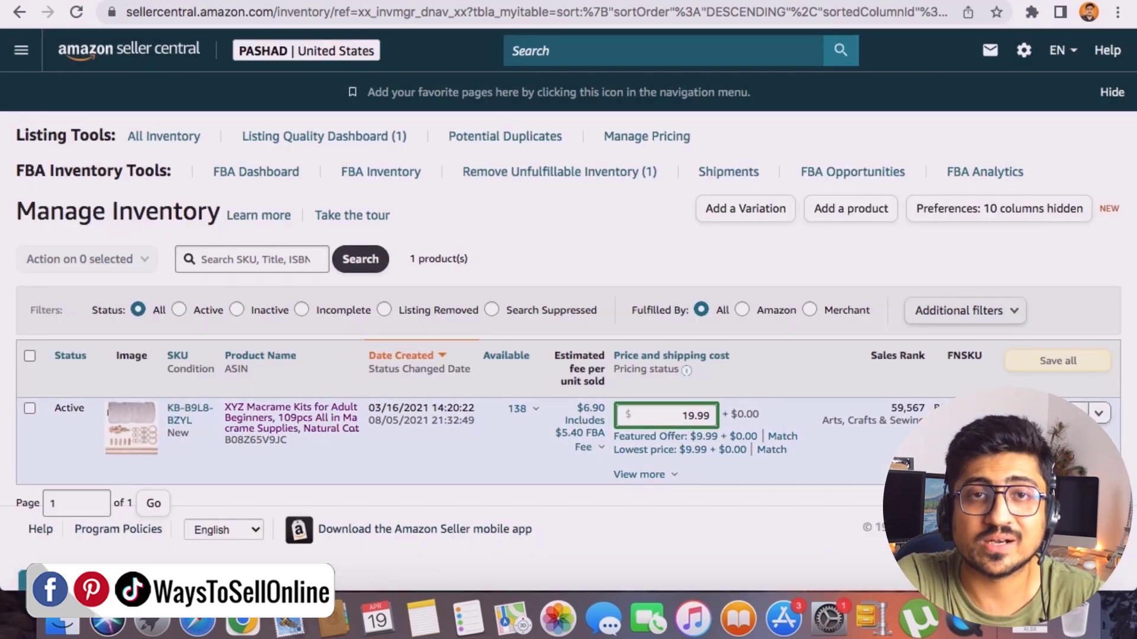
Open the XYZ macrame kit listing for editing and show its Vital Info section.
click(1018, 419)
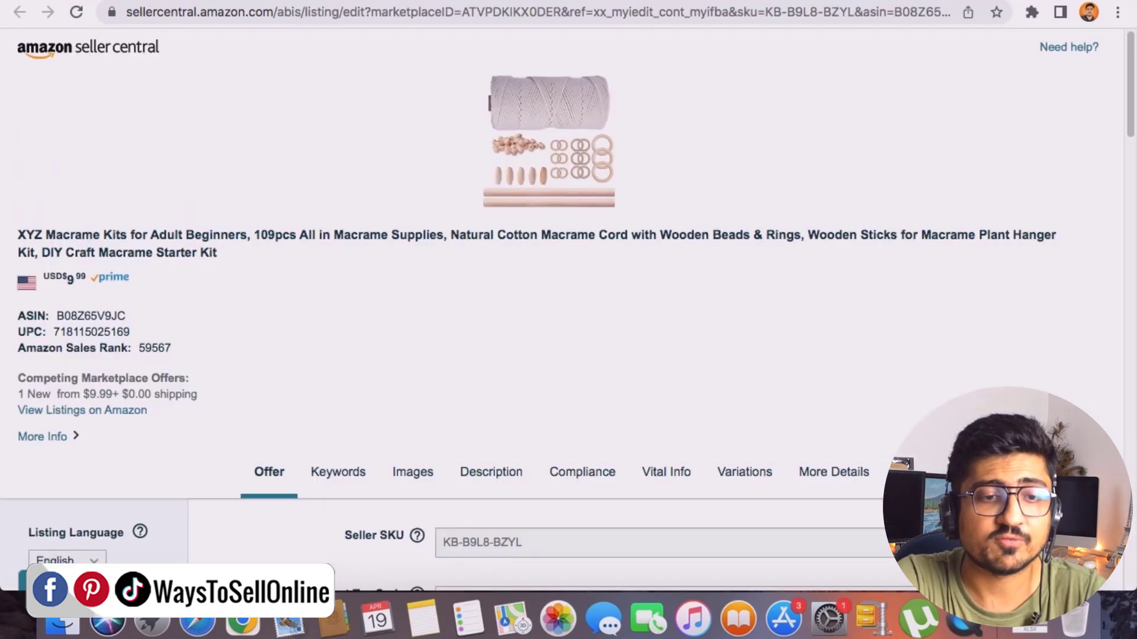
scroll(974, 422, down, 10)
scroll(808, 356, up, 4)
click(687, 161)
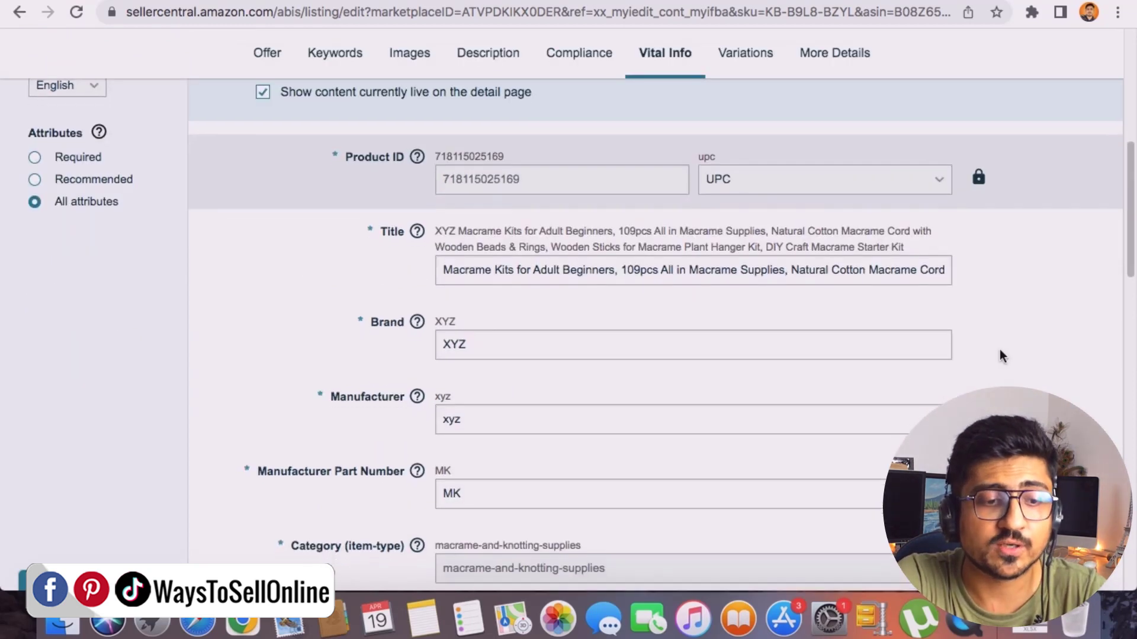
Examine the macrame listing's Category (item-type) field and open it for editing.
scroll(1000, 351, down, 4)
drag(291, 325, 411, 338)
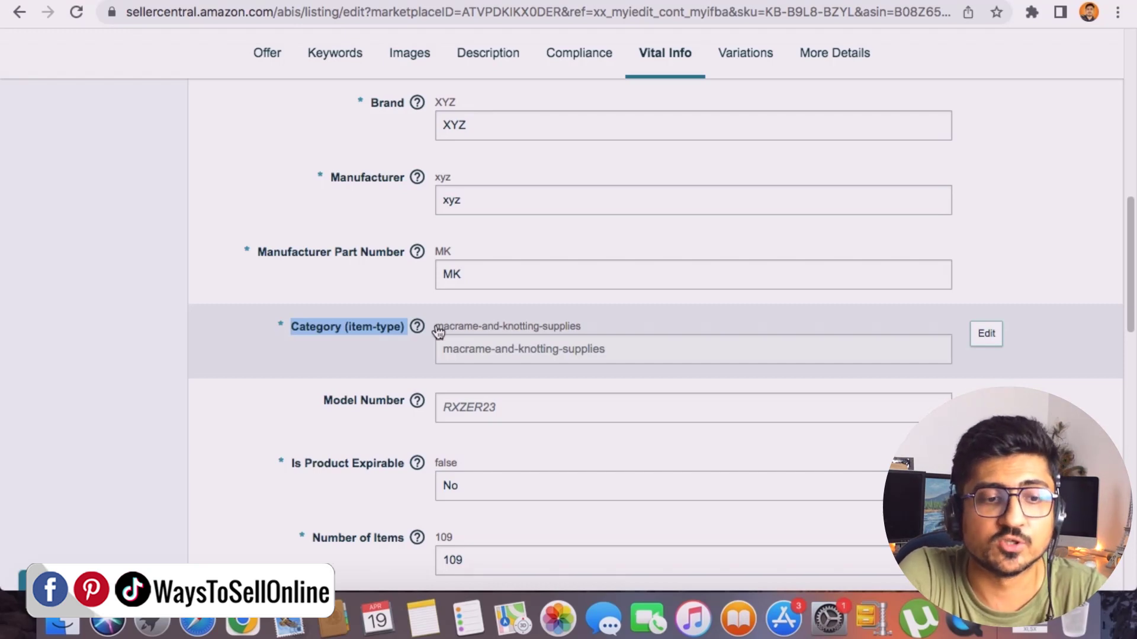
drag(438, 331, 538, 336)
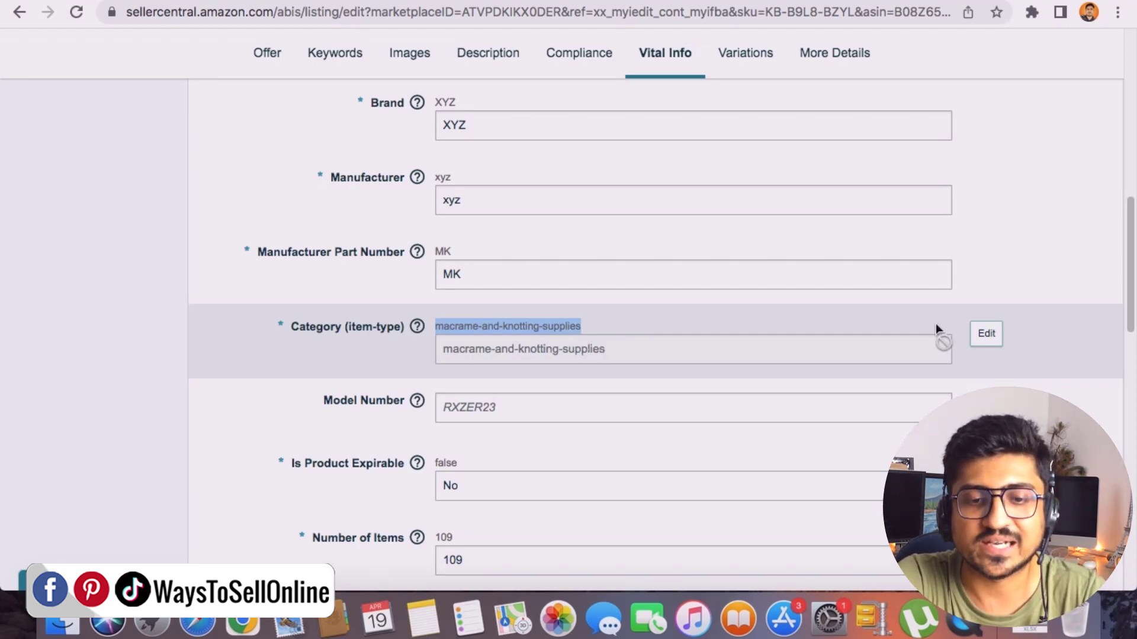
click(986, 334)
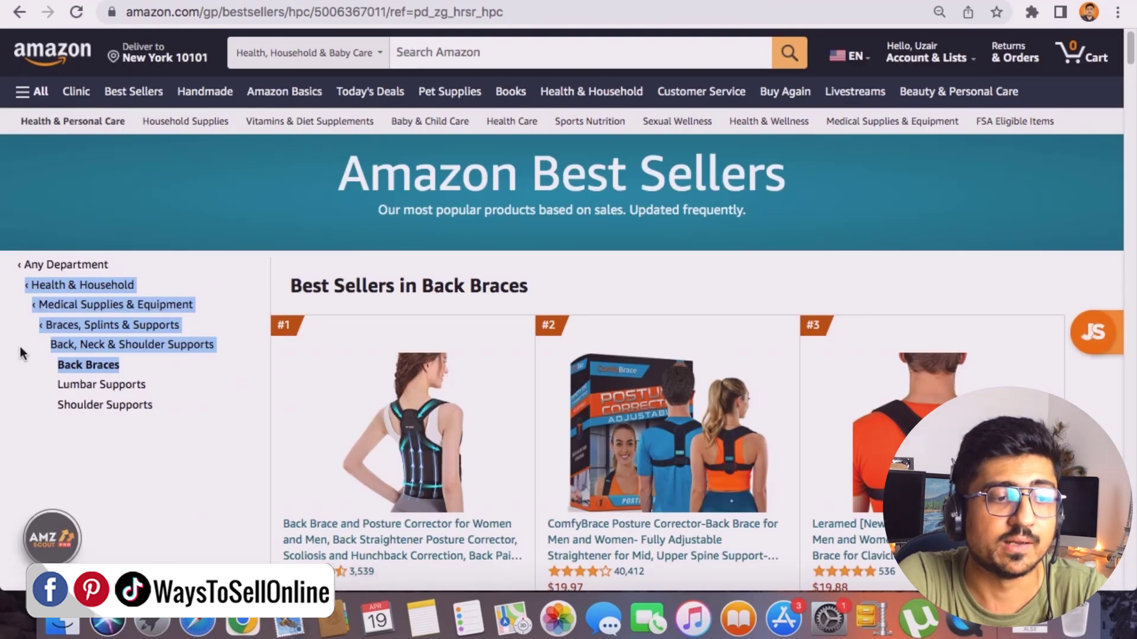
Check the top category of the back brace path and browse to Health & Household in the listing's category picker.
click(22, 287)
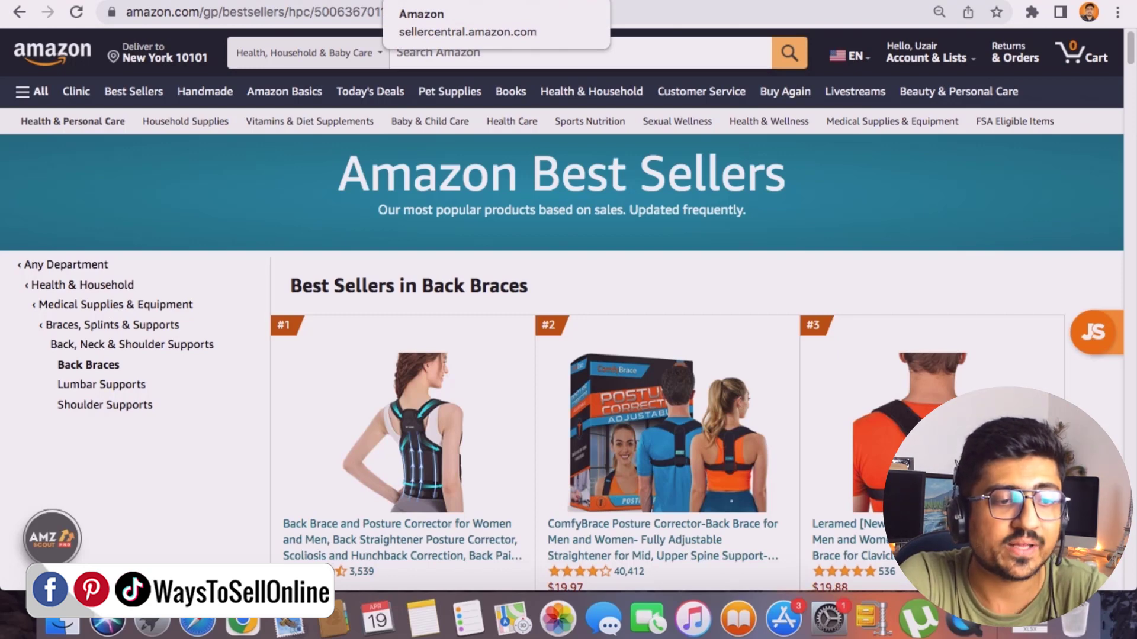
click(414, 1)
scroll(178, 497, down, 5)
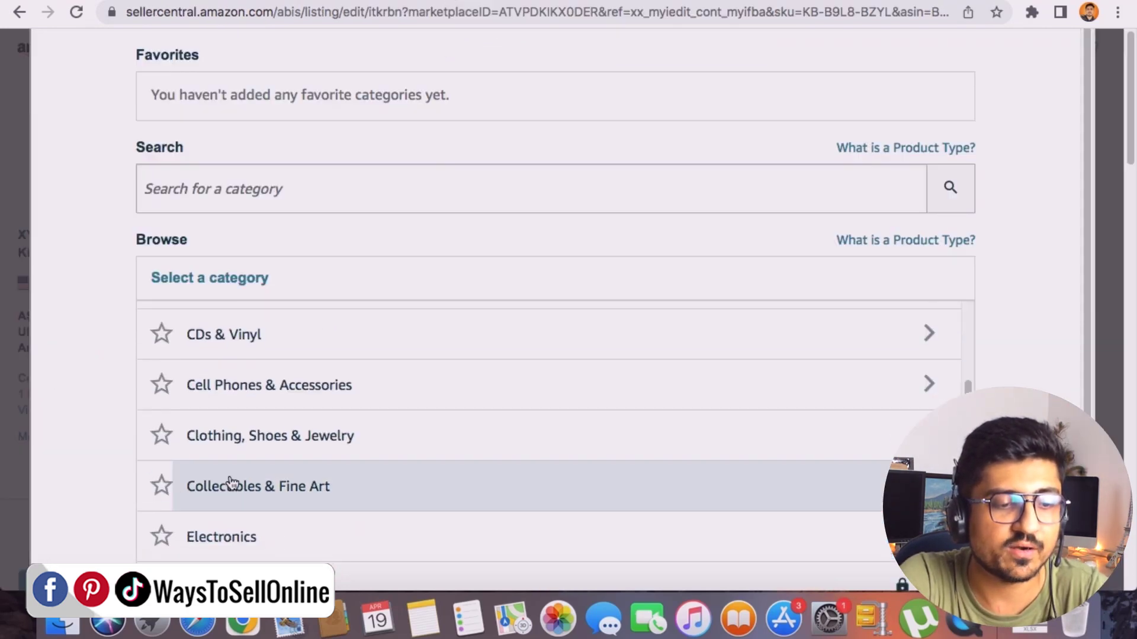
scroll(230, 483, down, 6)
click(314, 407)
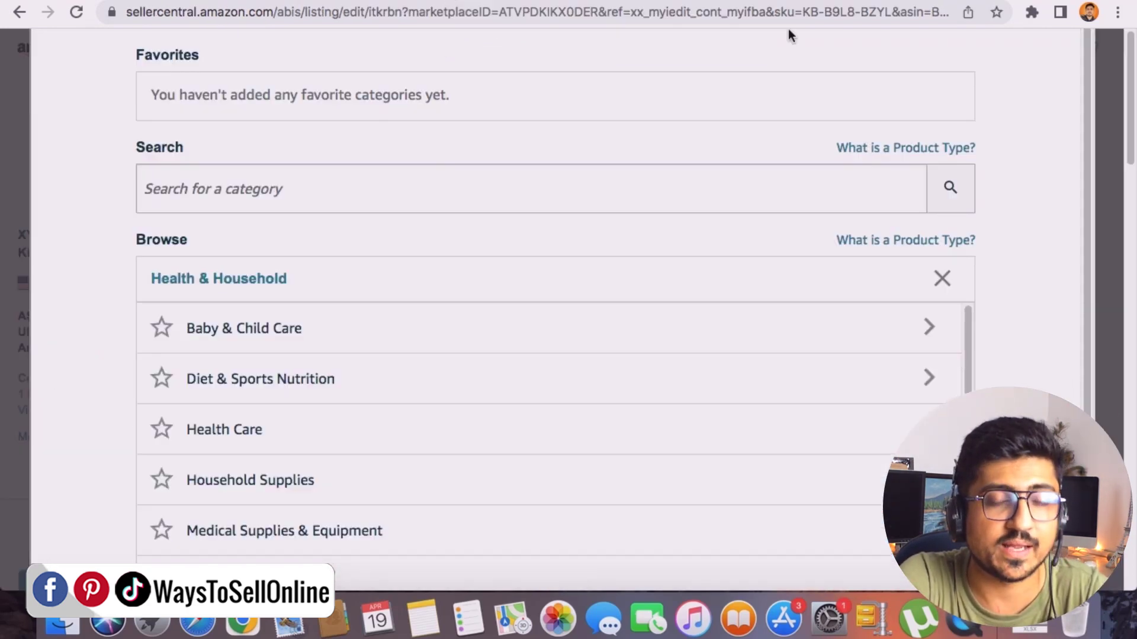
Check the next level of the category path, browse to Medical Supplies & Equipment in the picker, and leave the picker without selecting a category.
click(356, 1)
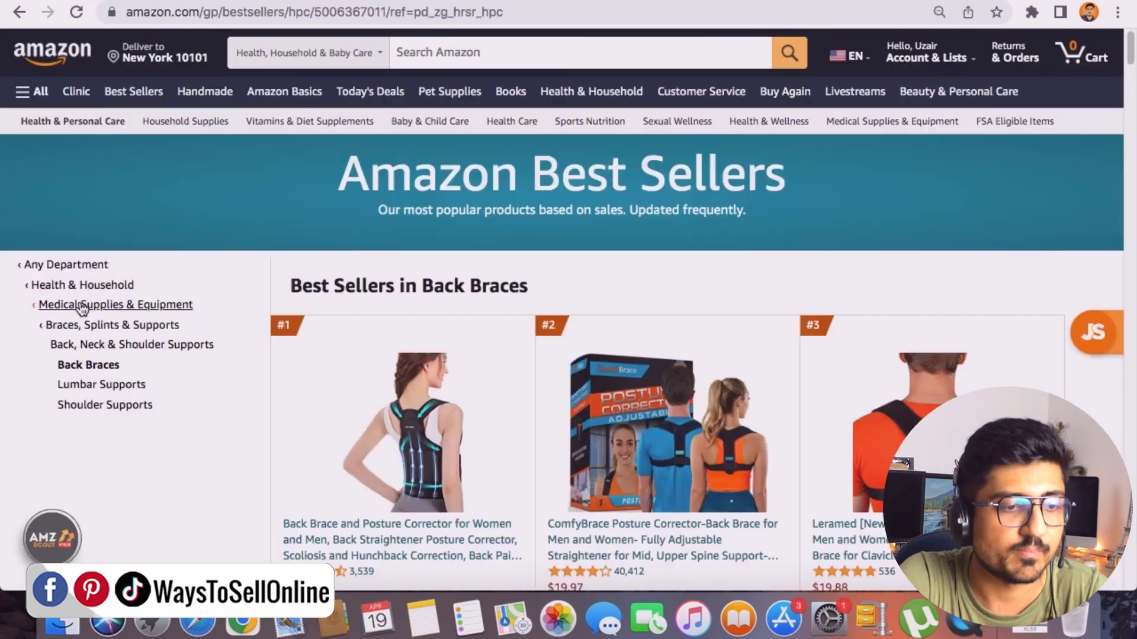
click(467, 1)
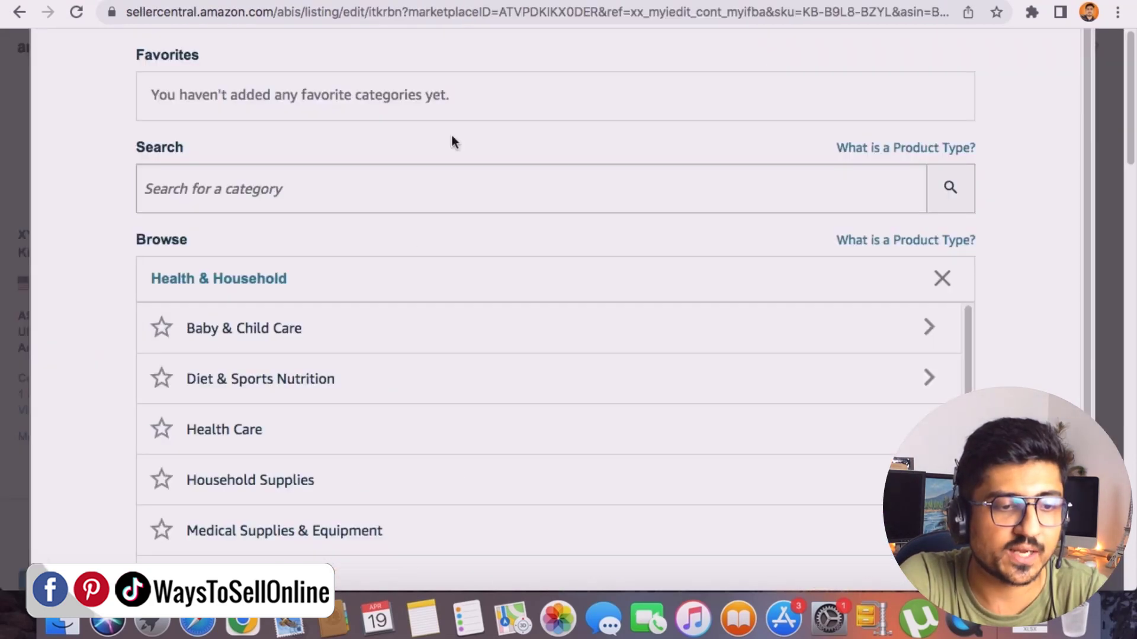
scroll(77, 447, down, 2)
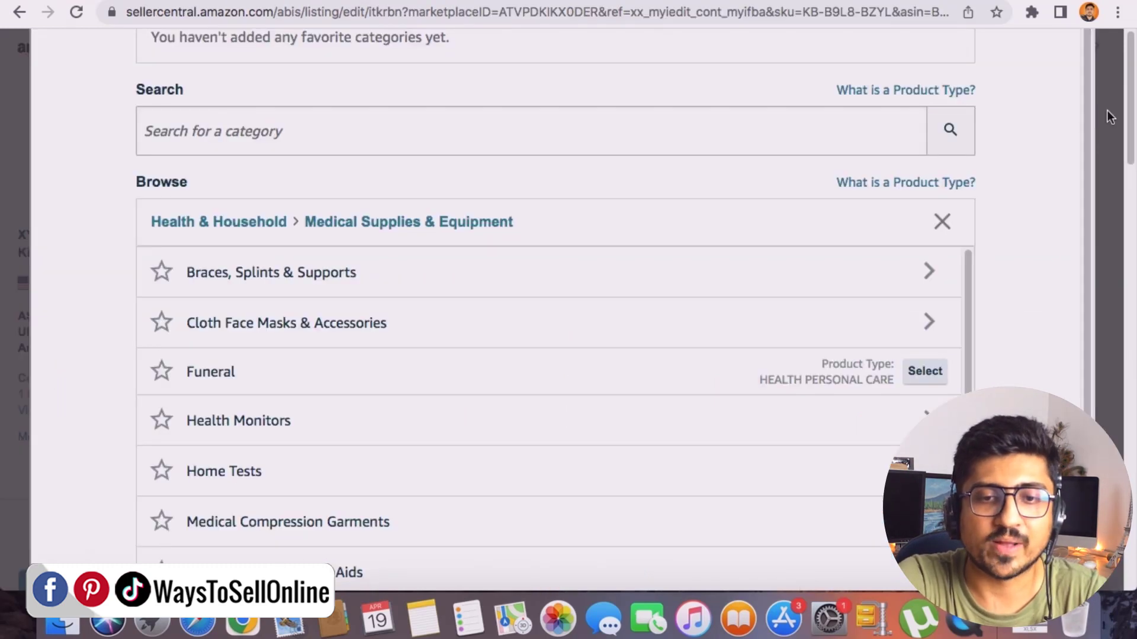
click(1107, 111)
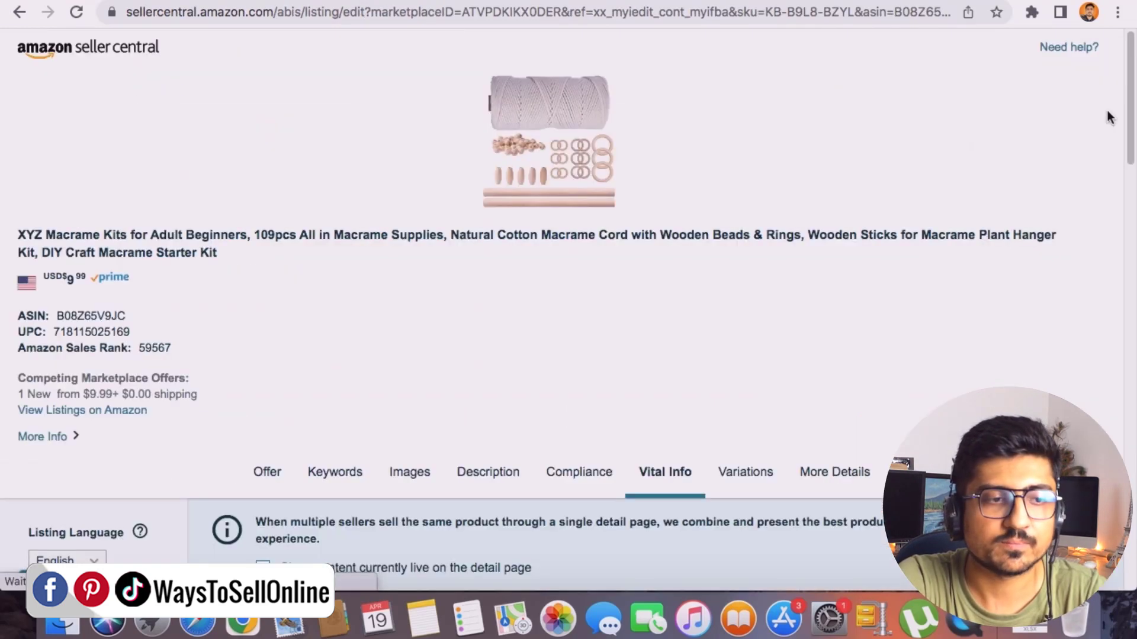
Copy the macrame listing's ASIN and open the Selling on Amazon issue form through Get Support in the seller help hub.
double_click(100, 314)
key(super+c)
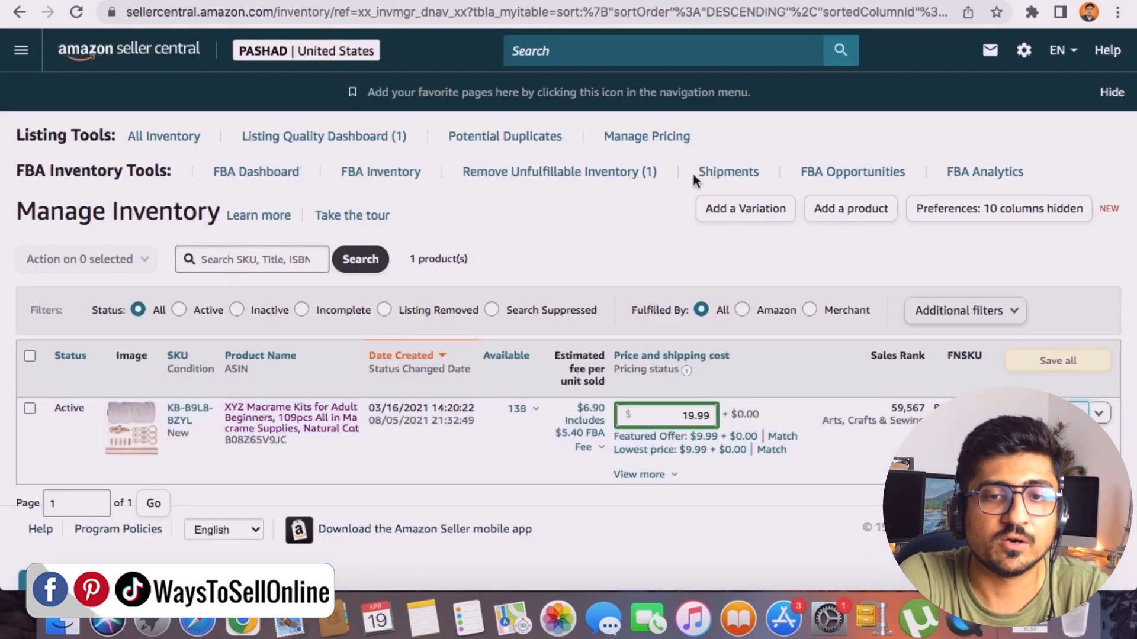
click(1101, 52)
scroll(588, 441, down, 9)
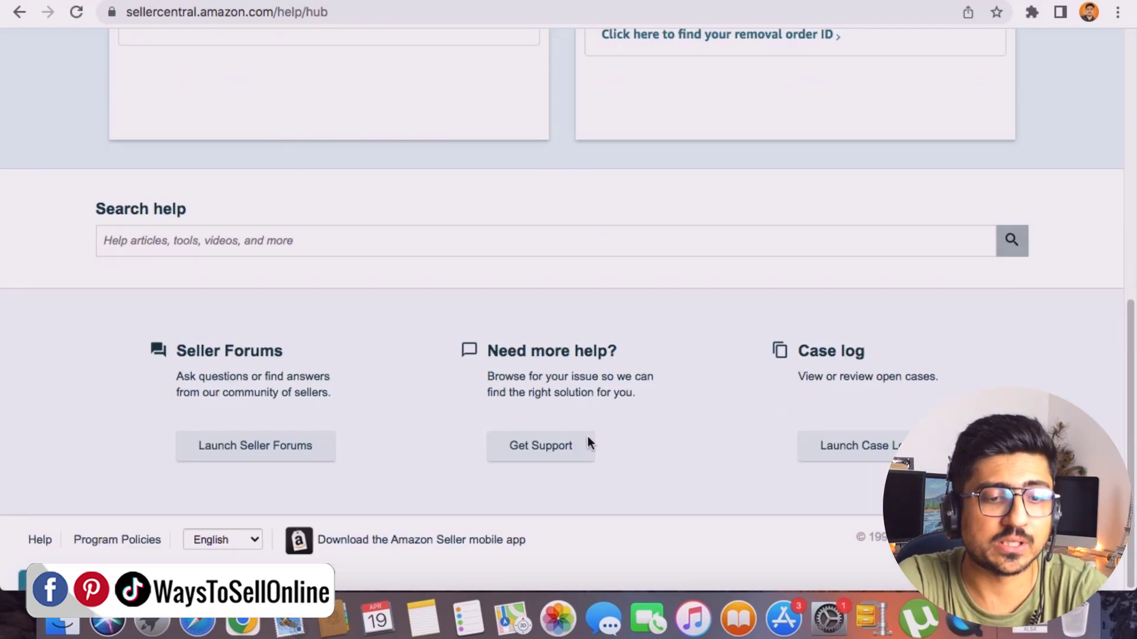
click(551, 453)
click(192, 346)
scroll(38, 428, down, 5)
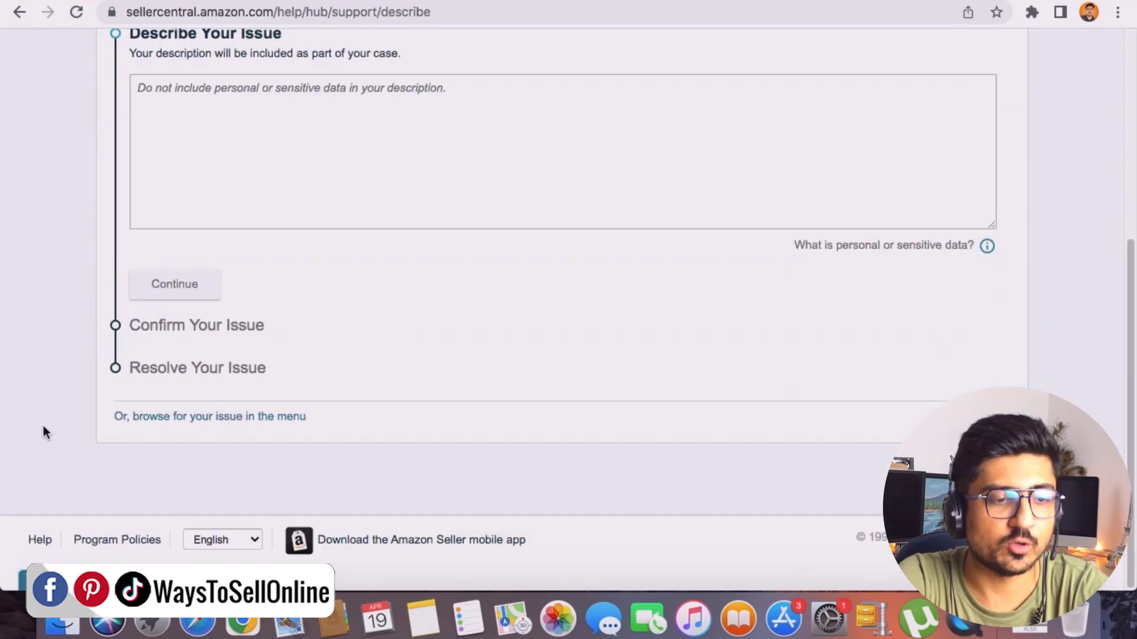
Browse the support issues to Products, Listings, or Inventory and open the Change a product's category form.
click(201, 426)
scroll(438, 278, down, 2)
click(391, 164)
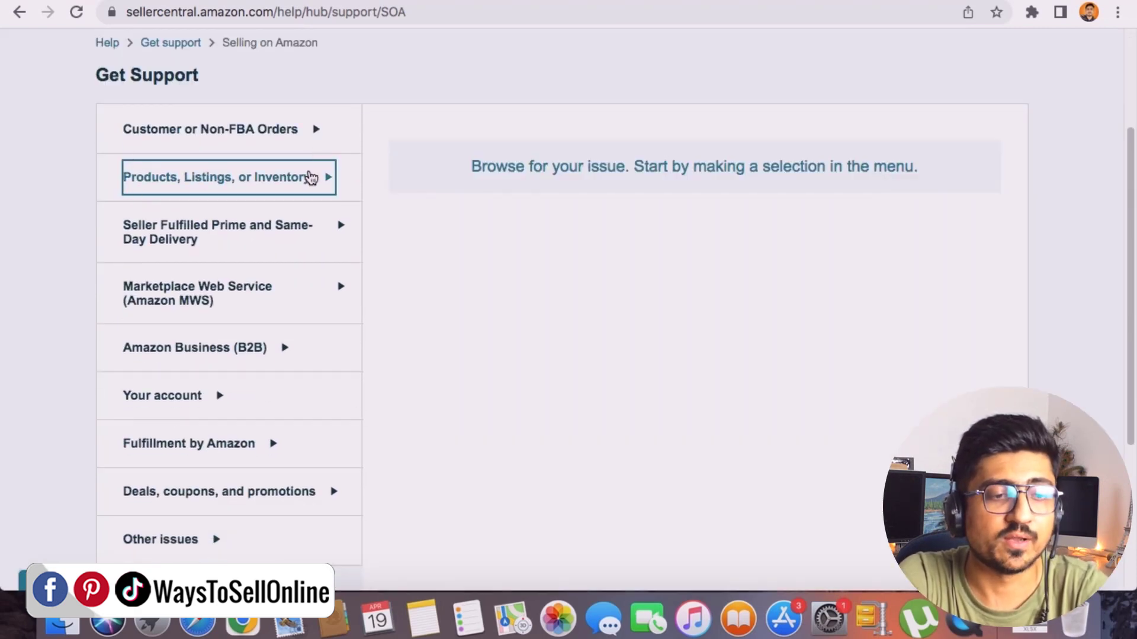
click(311, 178)
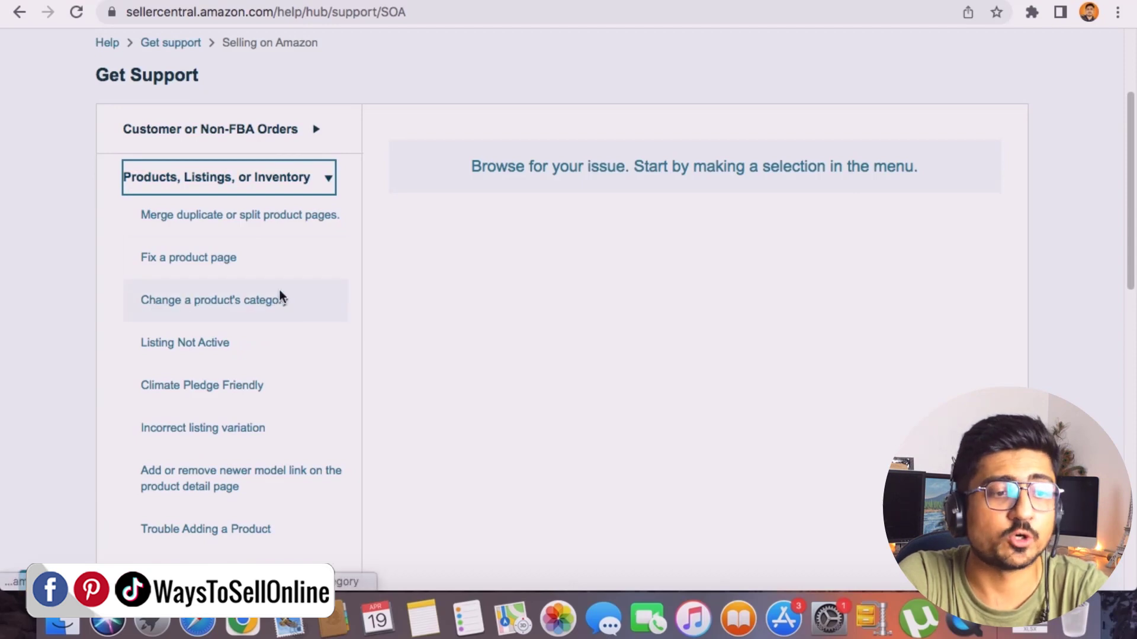
click(228, 307)
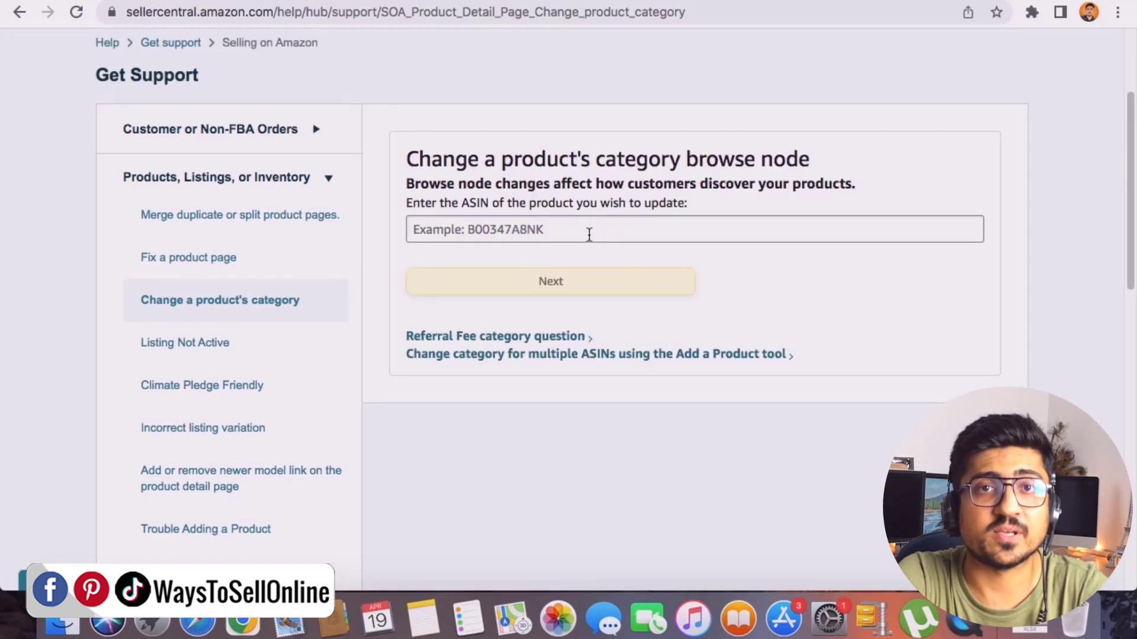
Submit the copied ASIN B08Z65V9JC as the product to update and look through the category browse node list.
click(589, 235)
key(super+v)
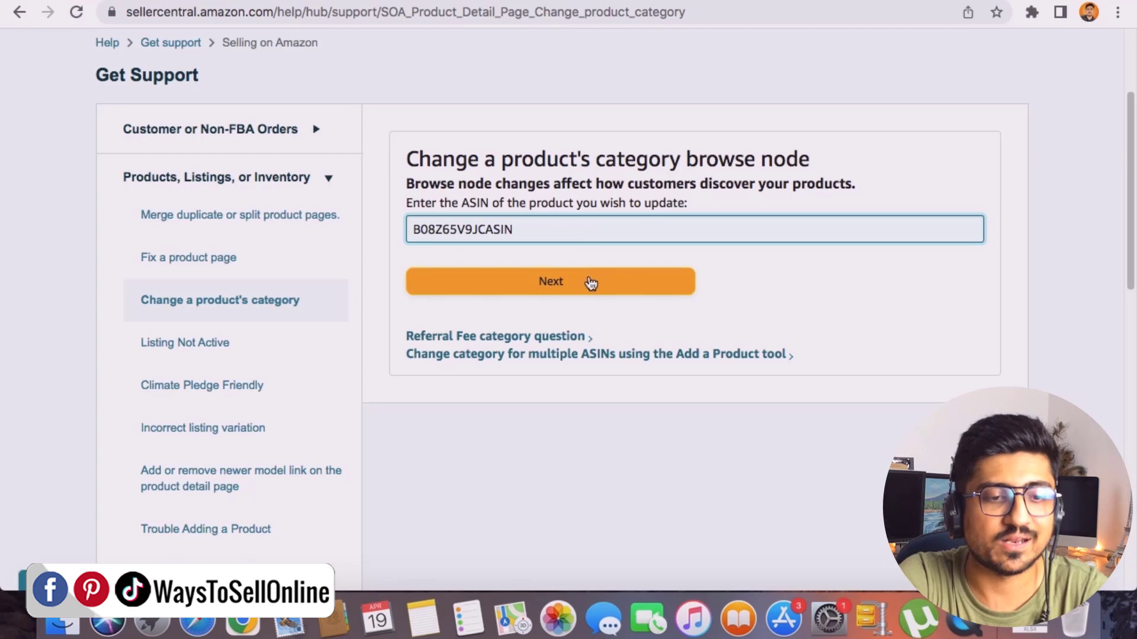
click(589, 282)
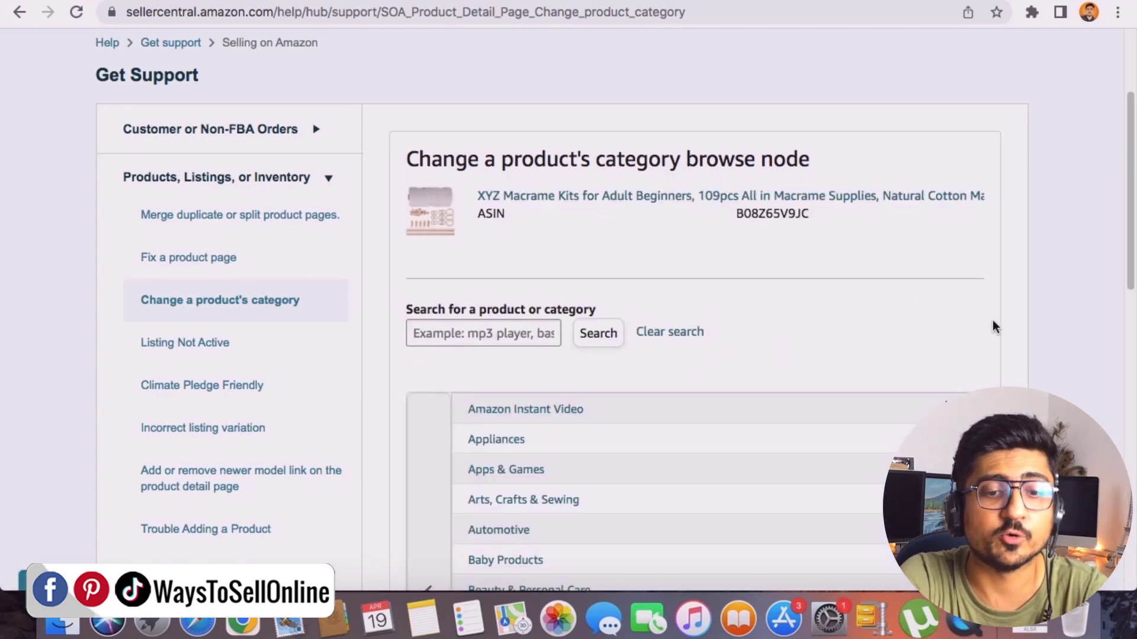
scroll(993, 319, down, 5)
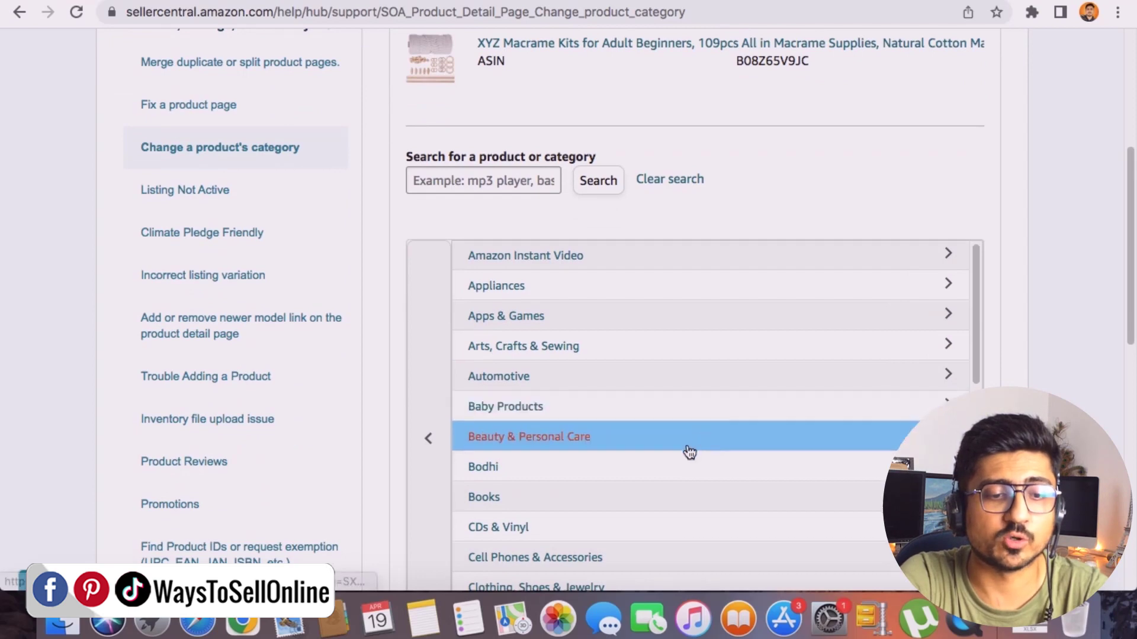
scroll(681, 452, down, 5)
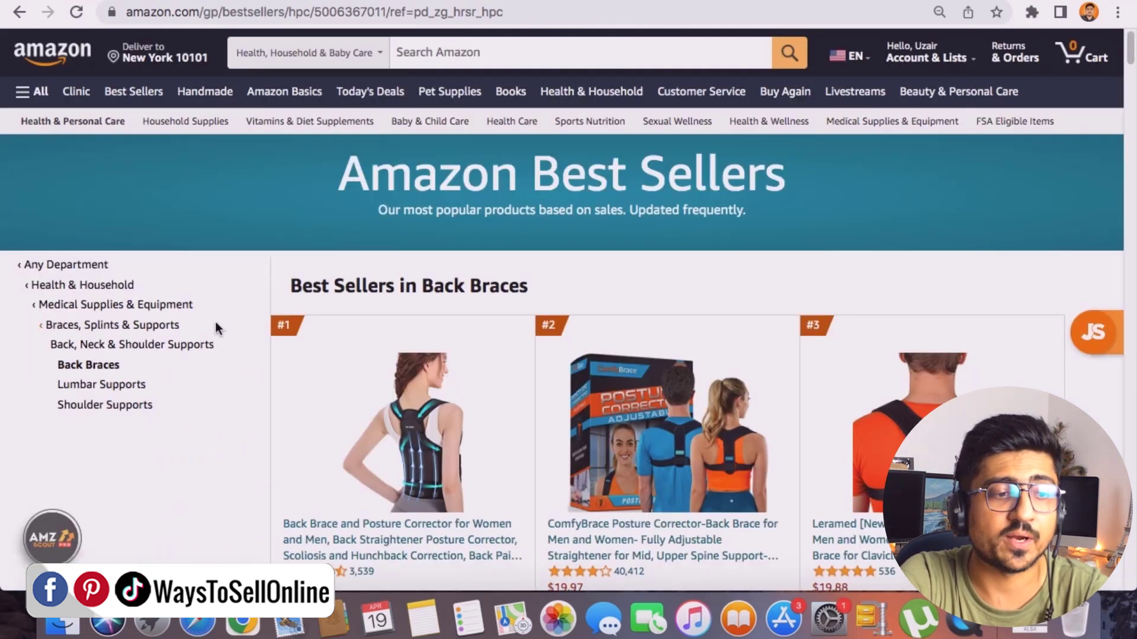